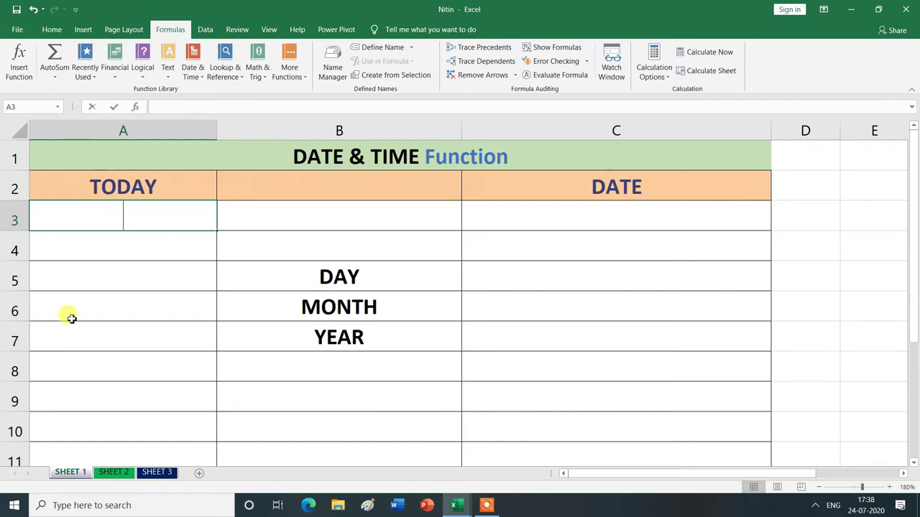
- Enter =TODAY() in A3 so it displays 24-07-2020
type("=TOD")
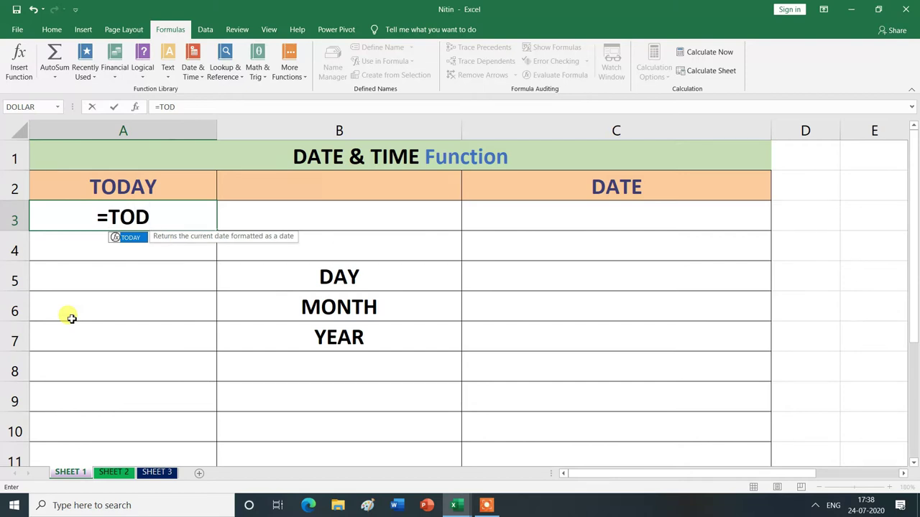
key("Tab")
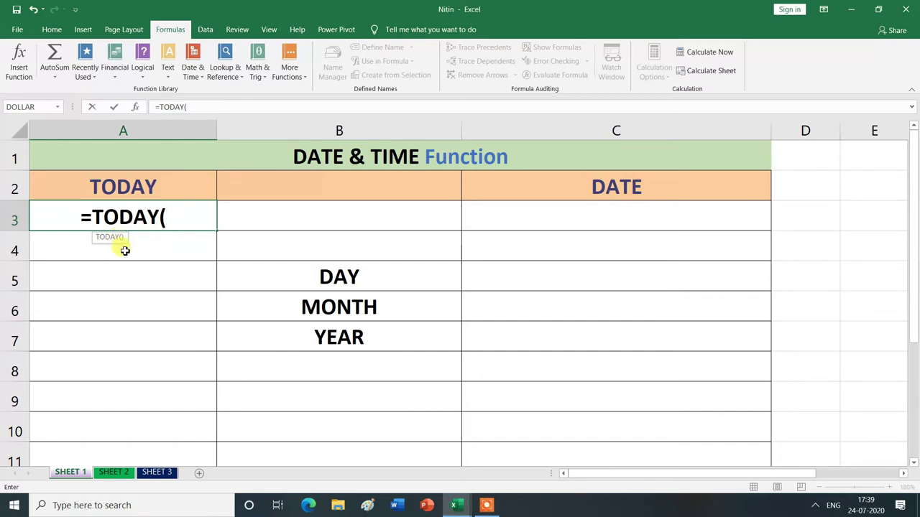
type(")")
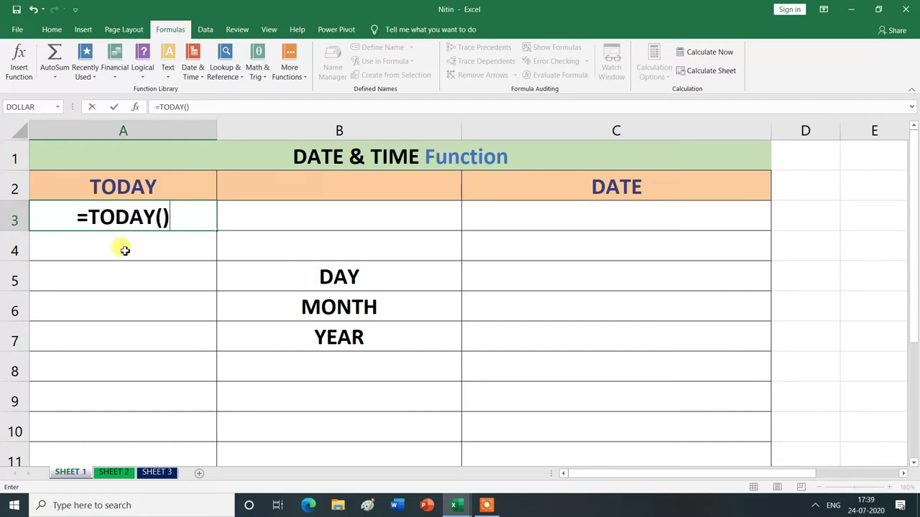
key("Return")
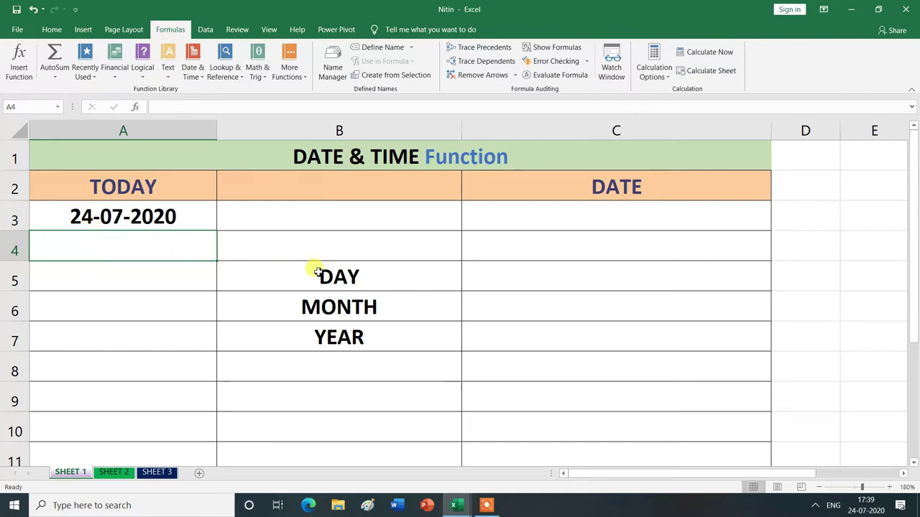
left_click(505, 286)
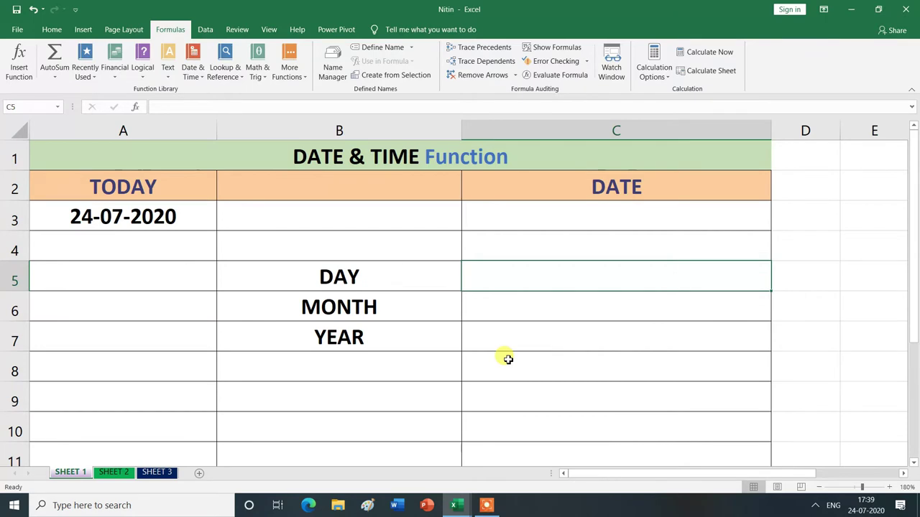
- Enter =DAY(A3) in C5 so it returns 24
type("=")
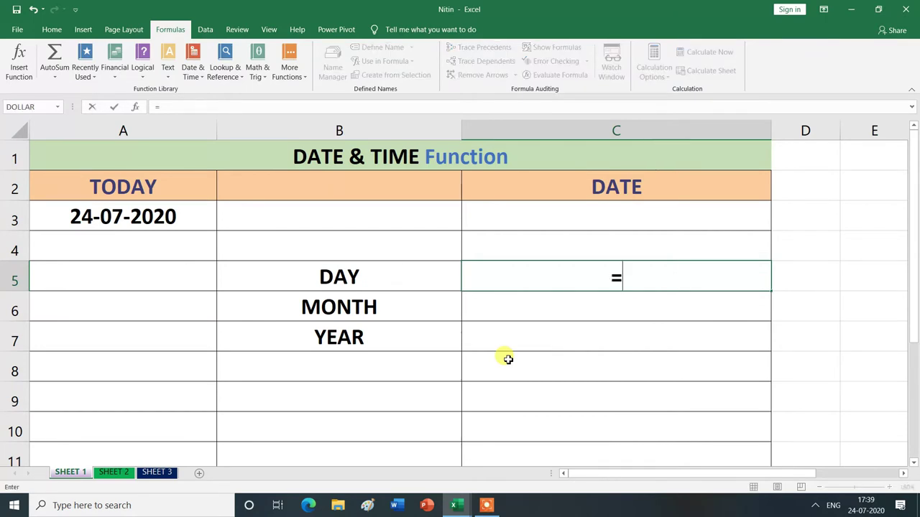
type("DA")
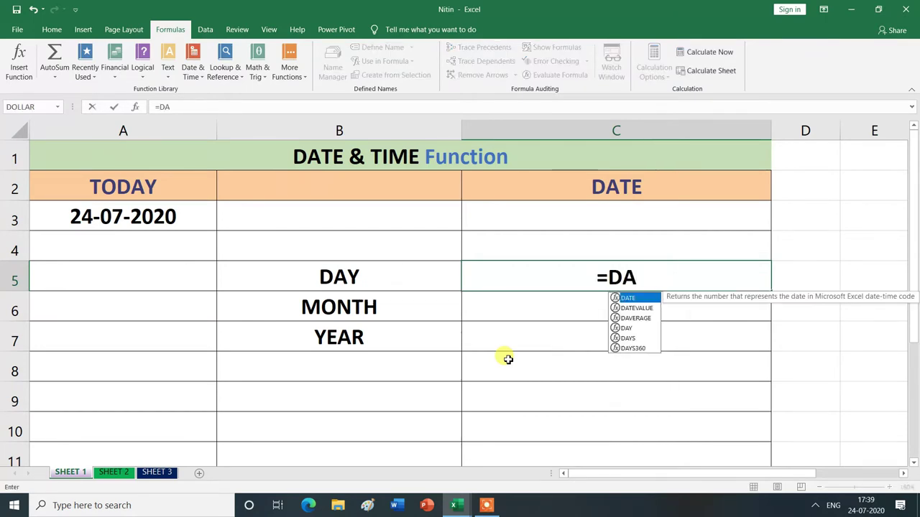
double_click(629, 329)
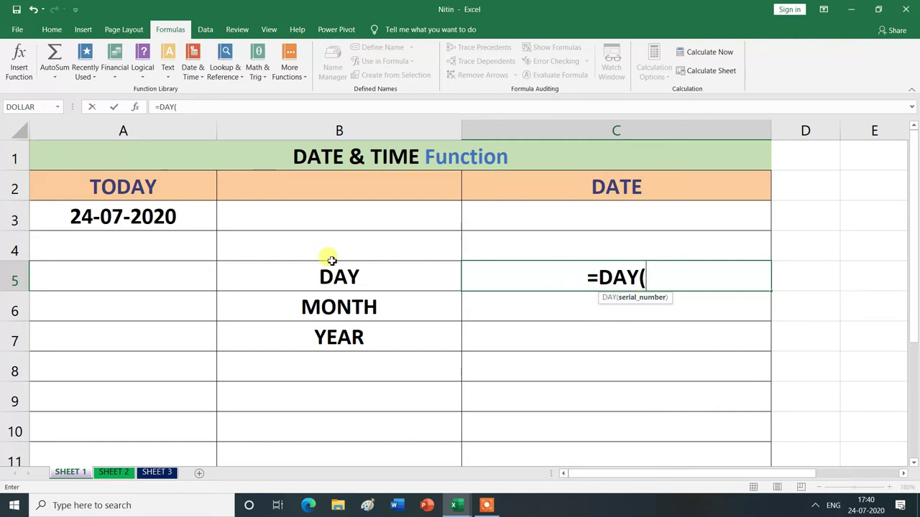
left_click(136, 216)
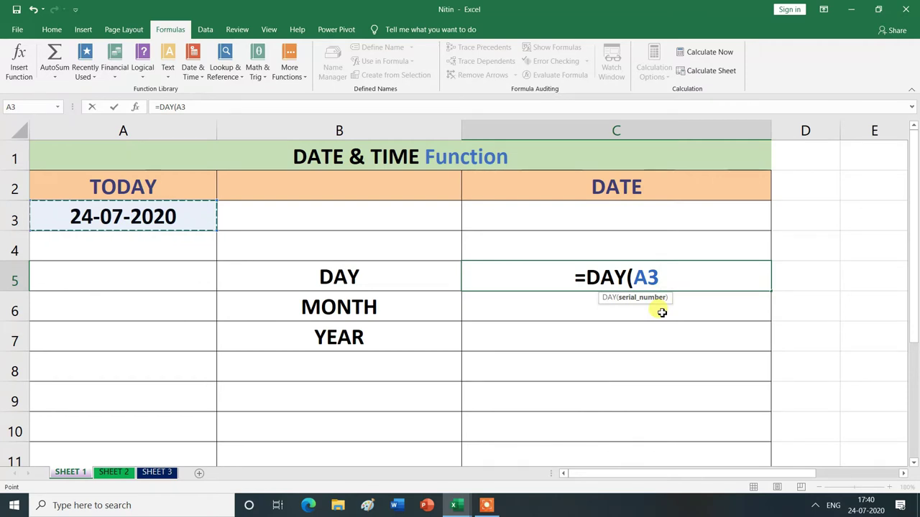
type(")")
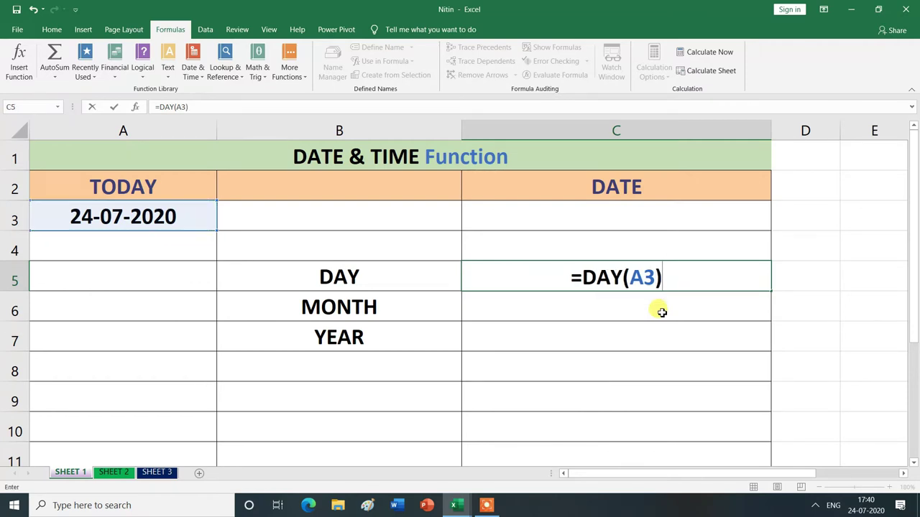
key("Return")
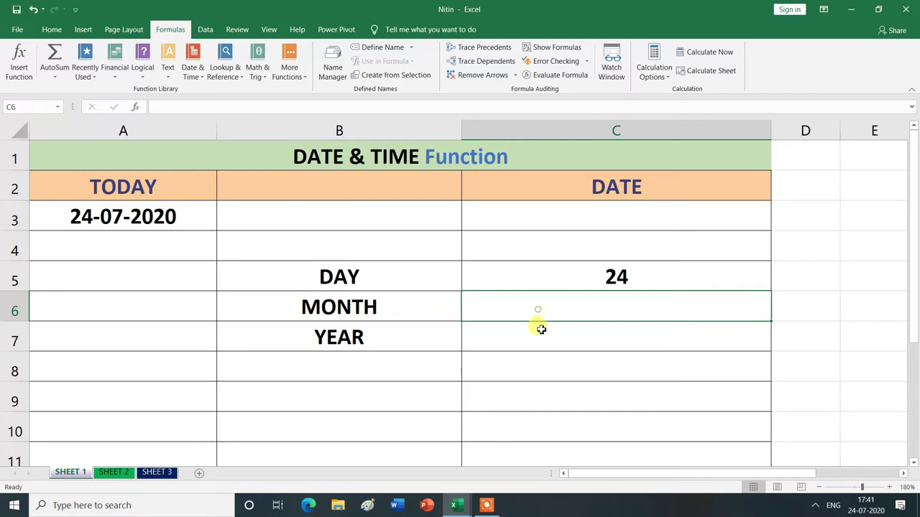
type("=")
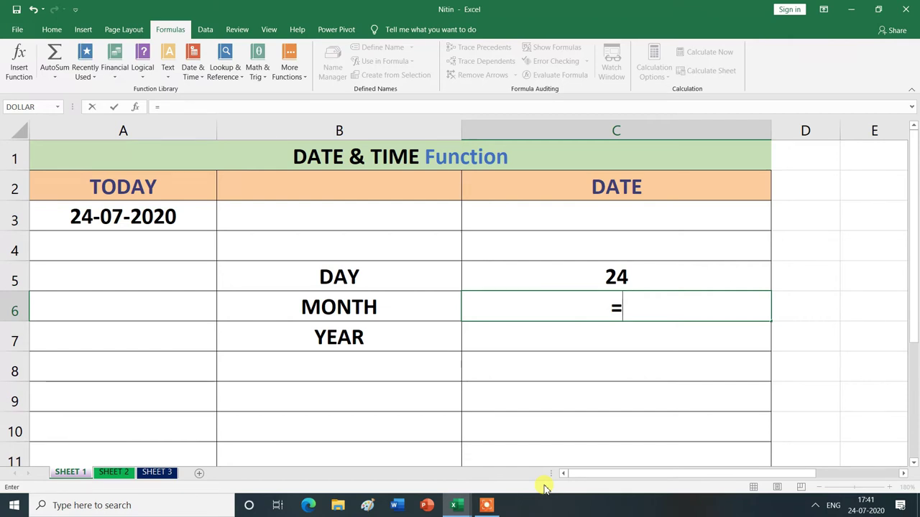
type("MON")
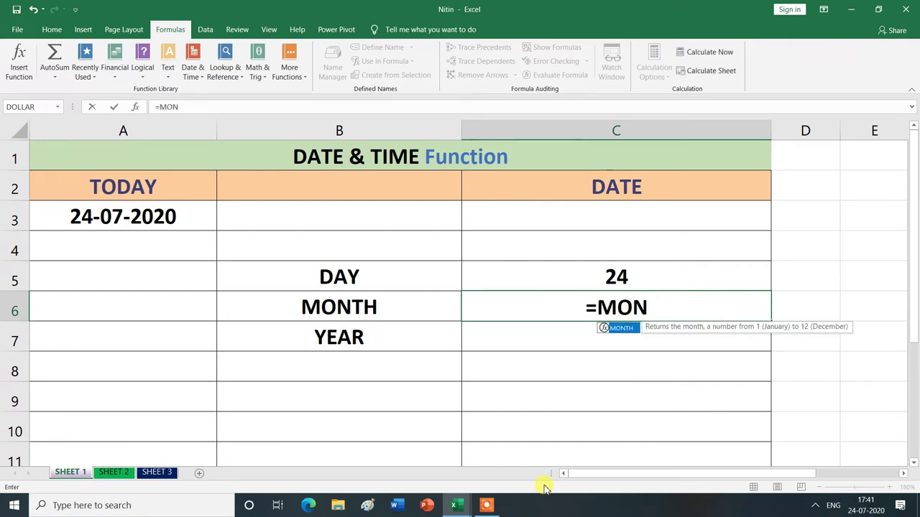
- Complete =MONTH(A3) in C6 so it returns 7
double_click(629, 329)
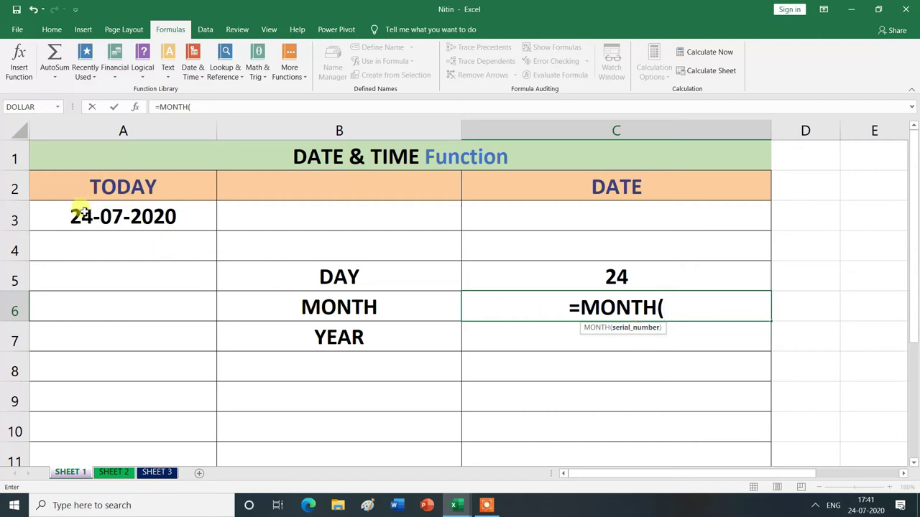
left_click(123, 218)
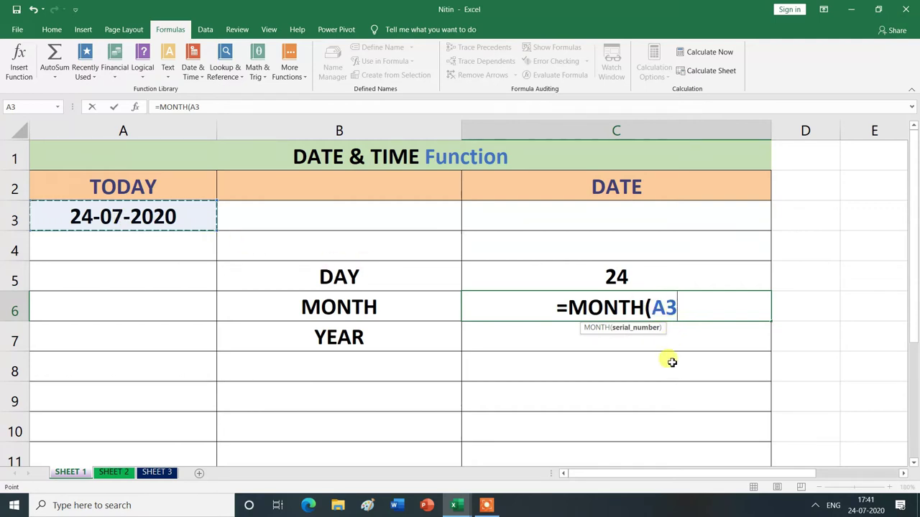
type(")")
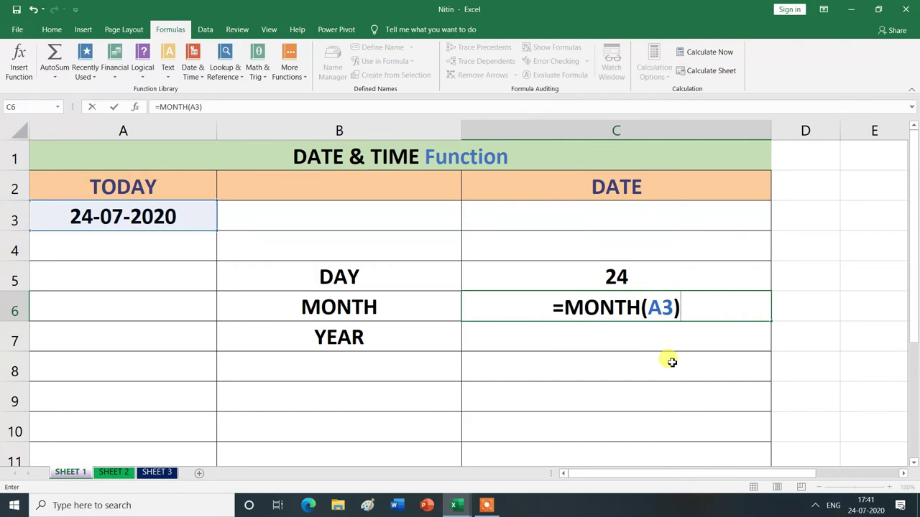
key("Return")
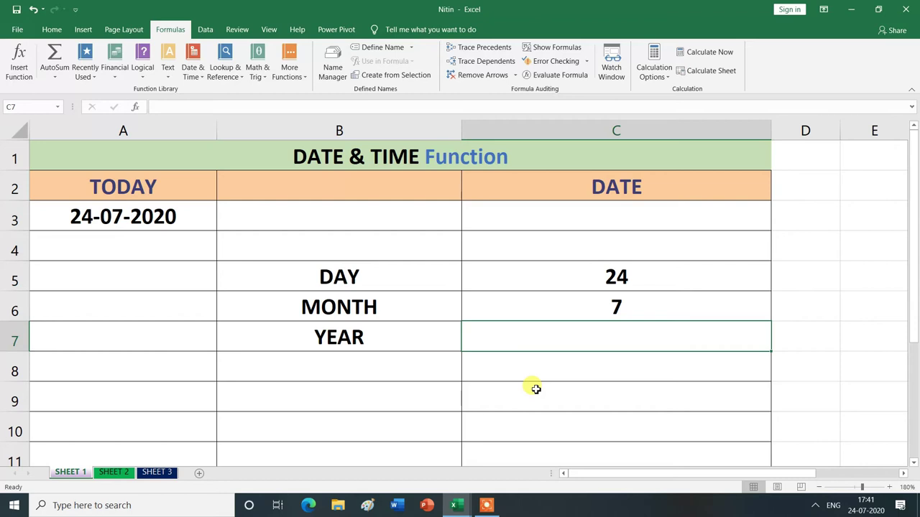
- Enter =YEAR(A3) in C7 so it returns 2020
type("=")
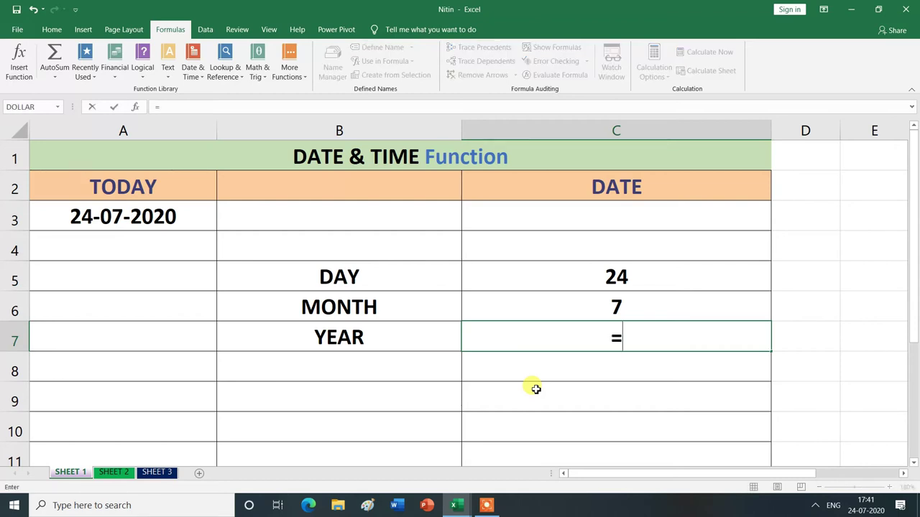
type("YEA")
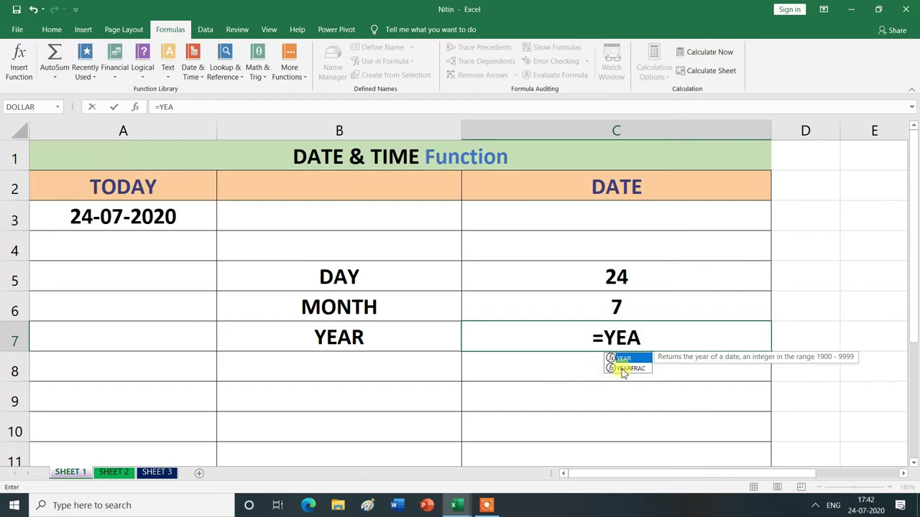
double_click(636, 358)
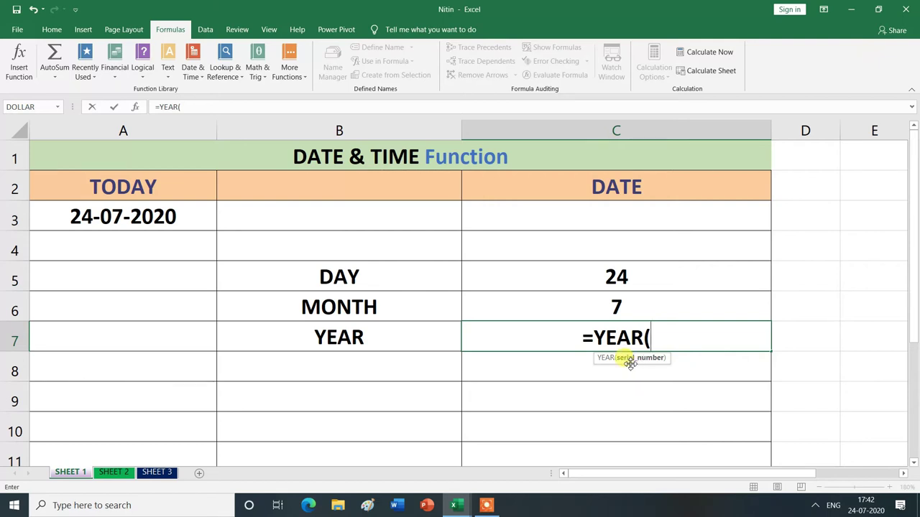
left_click(113, 218)
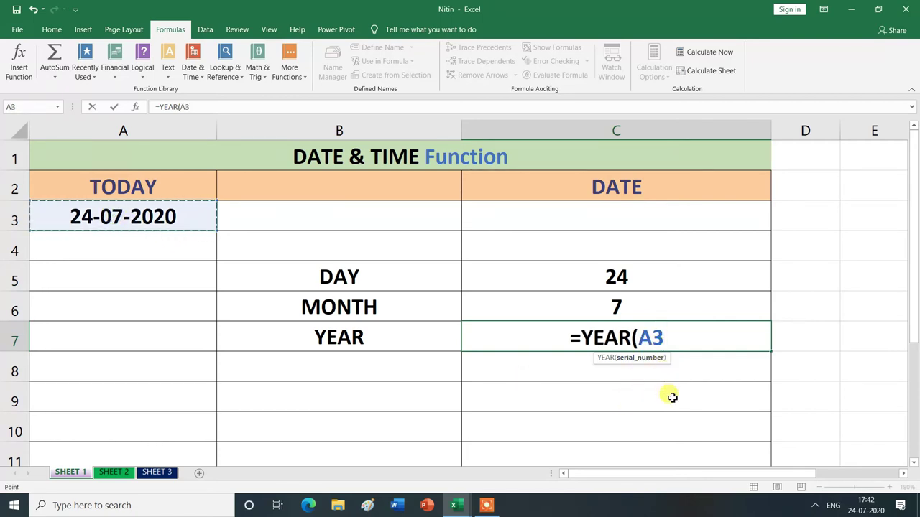
type(")")
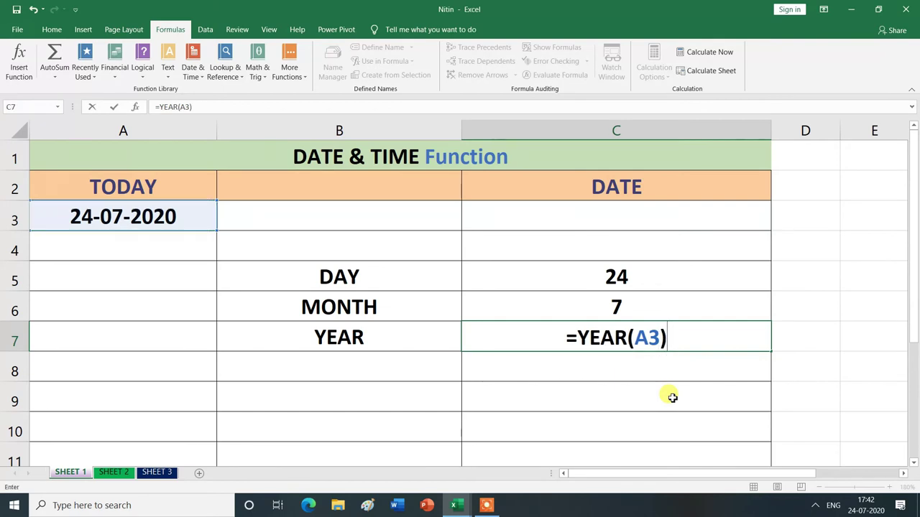
key("Return")
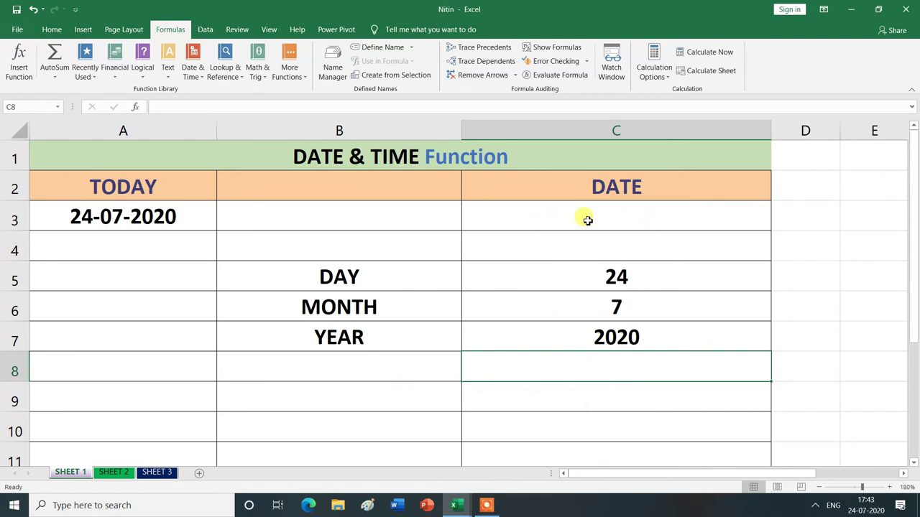
- Enter =DATE(C7,C6,C5) in C3, returning 24-07-2020
left_click(586, 217)
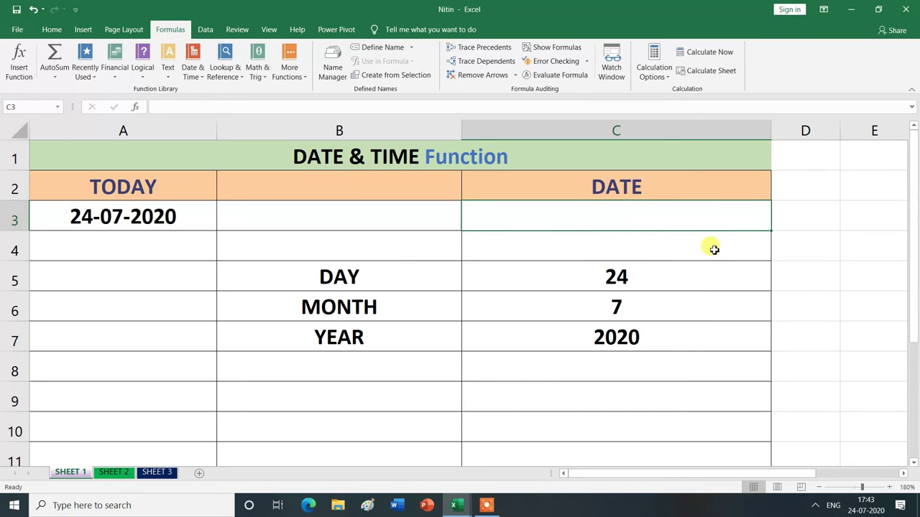
type("=")
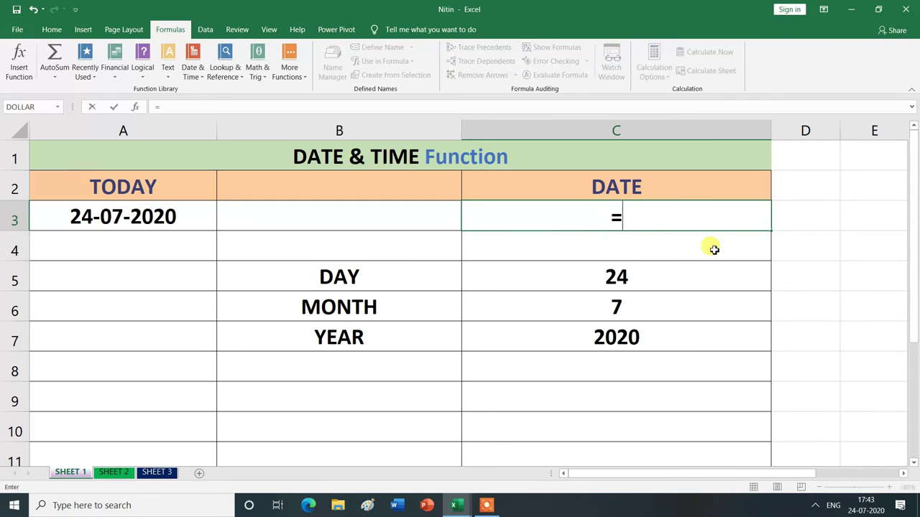
type("DATE")
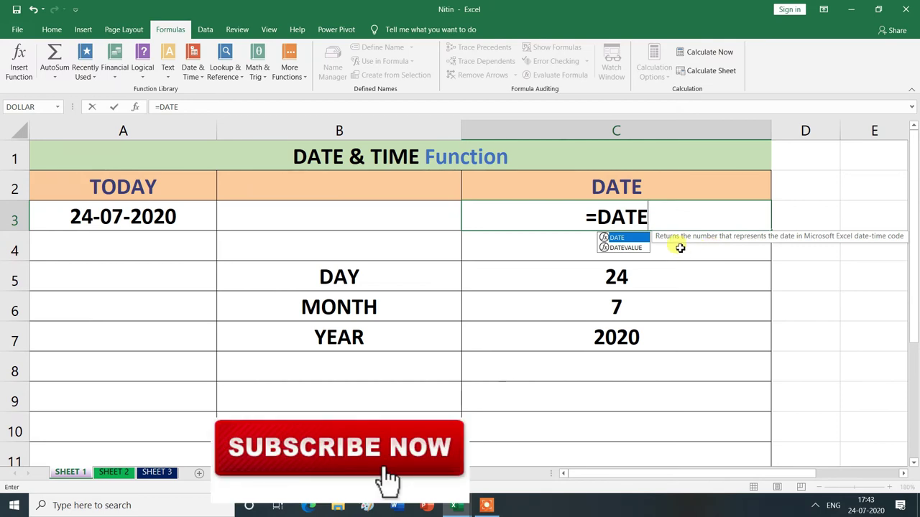
double_click(640, 240)
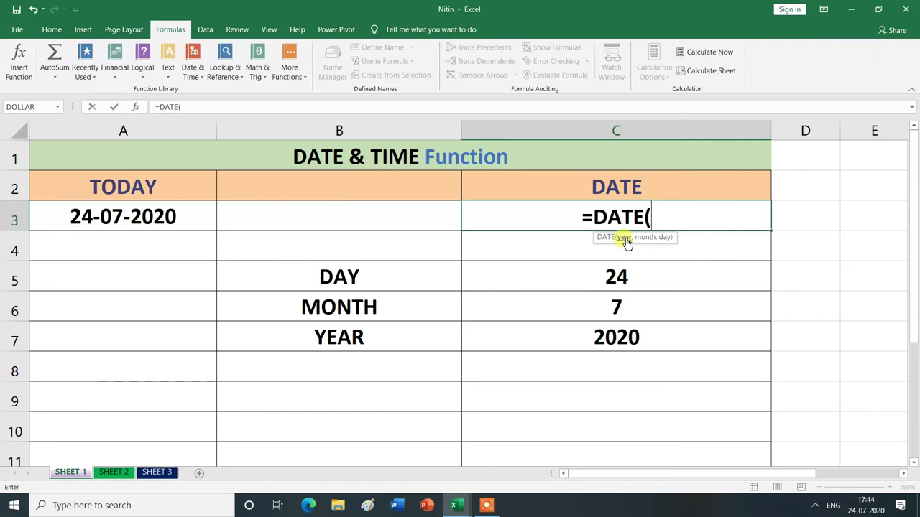
left_click(619, 341)
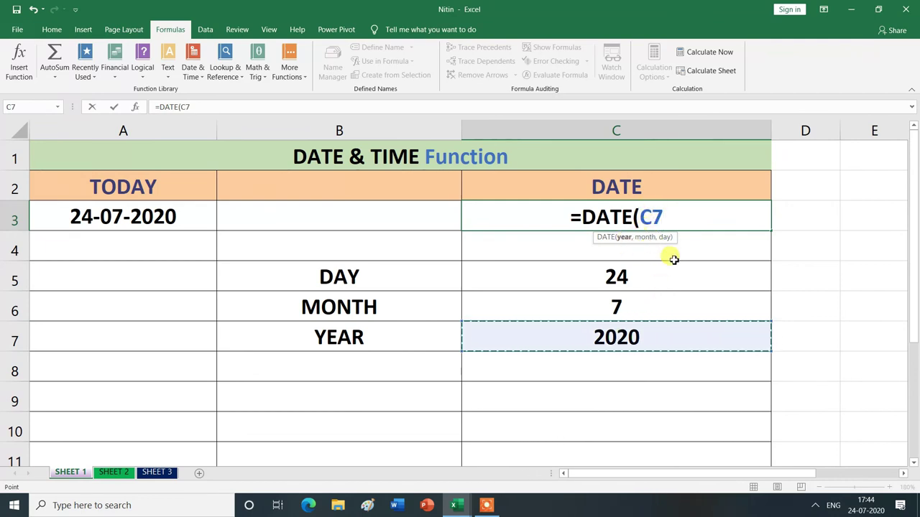
type(",")
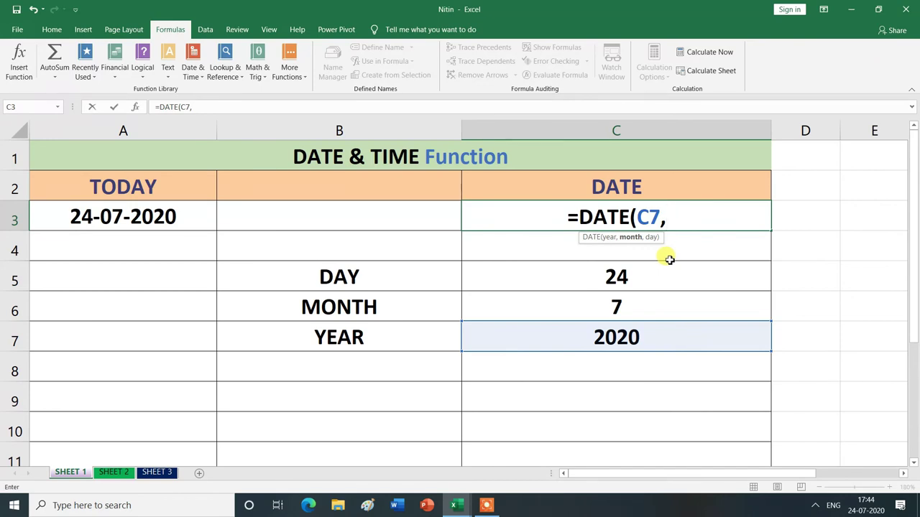
left_click(618, 306)
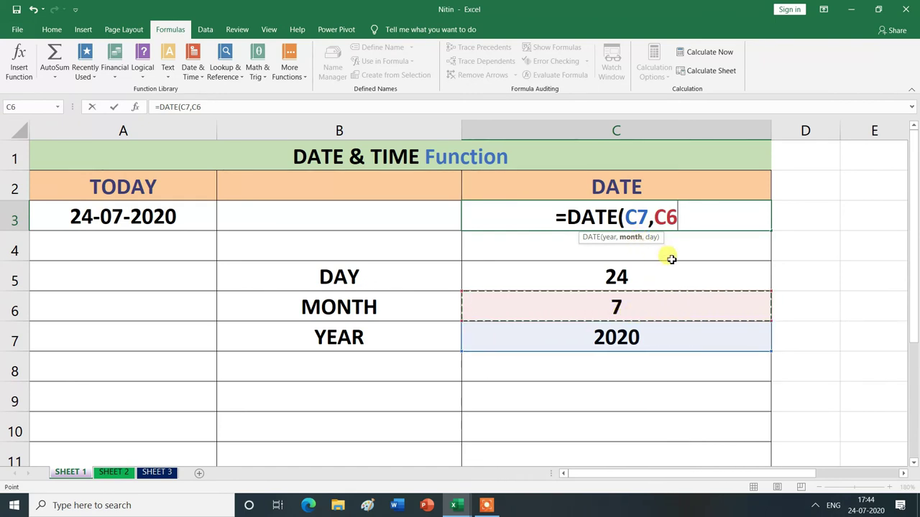
type(",")
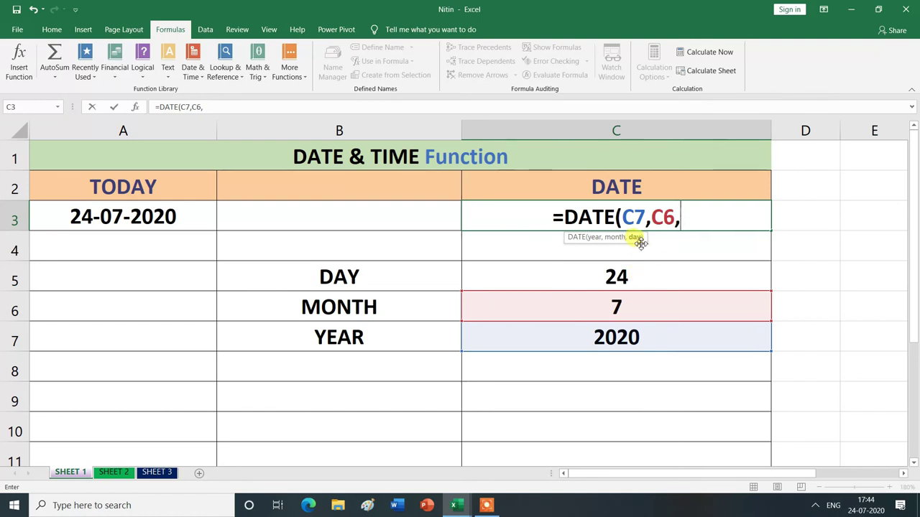
left_click(625, 278)
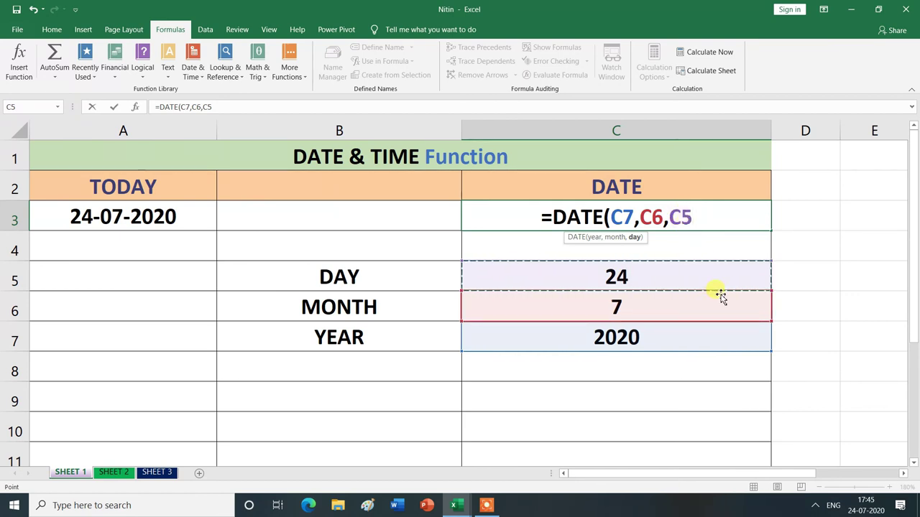
type(")")
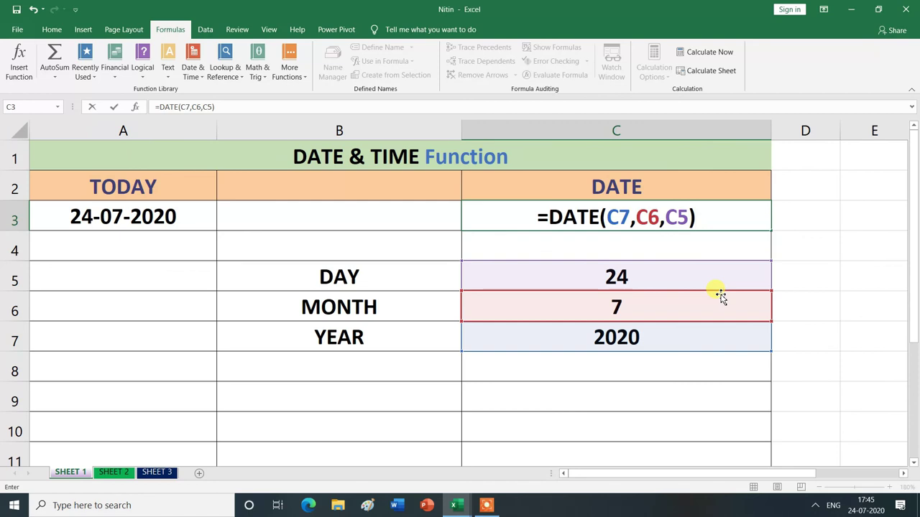
key("Return")
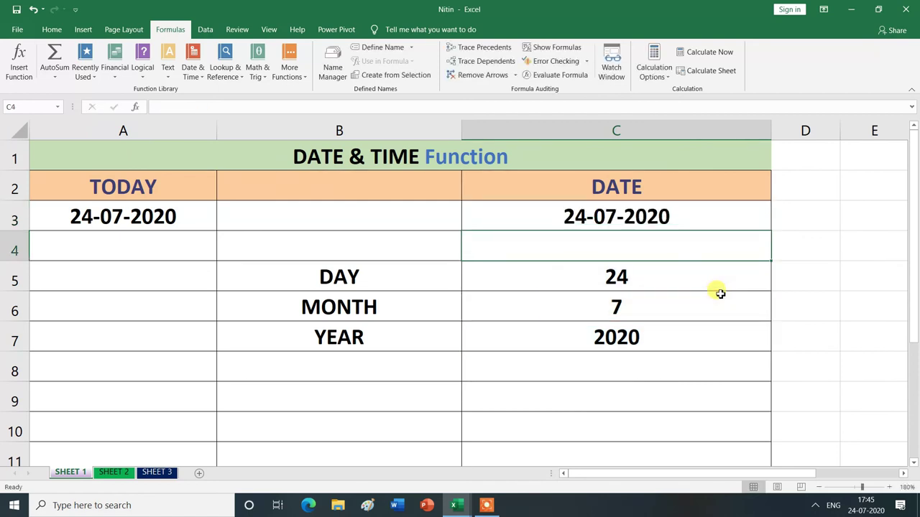